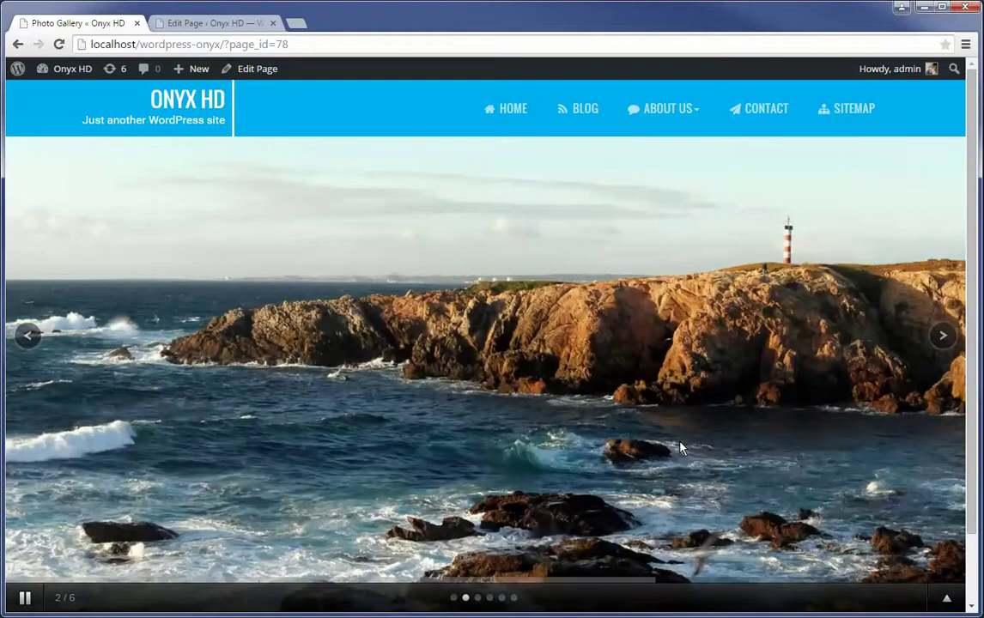
- Switch to the Photo Gallery page's editor and delete the existing image gallery from its content
click(206, 26)
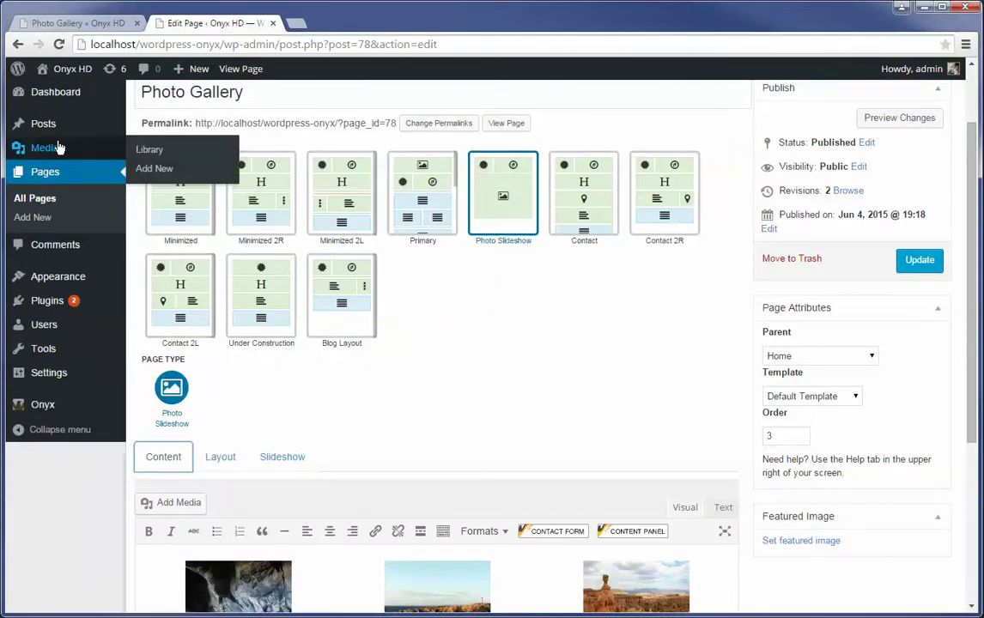
scroll(472, 330, up, 2)
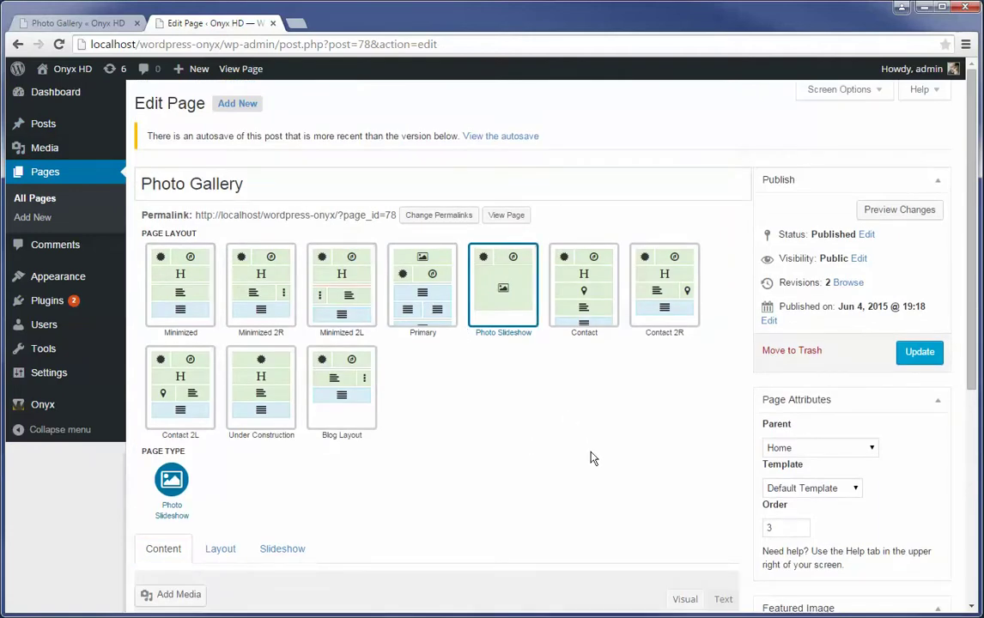
scroll(591, 458, down, 1)
scroll(461, 454, down, 1)
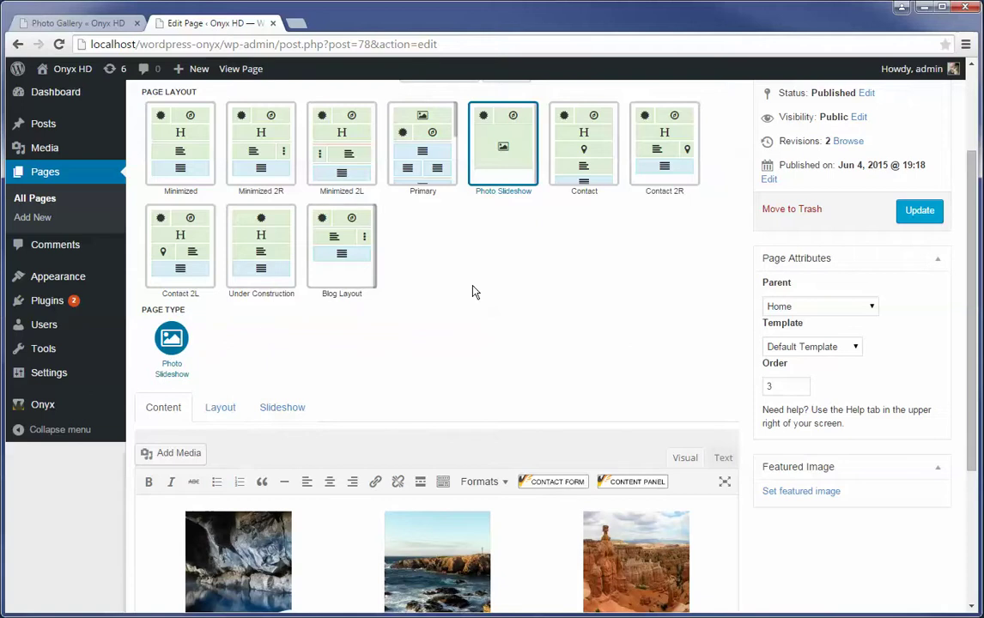
scroll(481, 379, down, 1)
scroll(558, 433, down, 2)
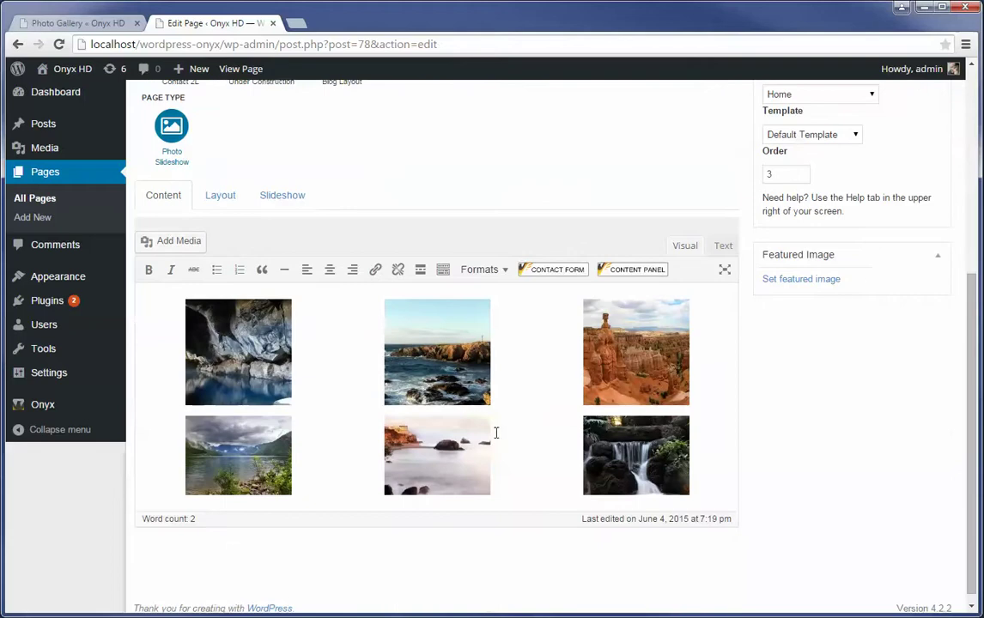
click(447, 385)
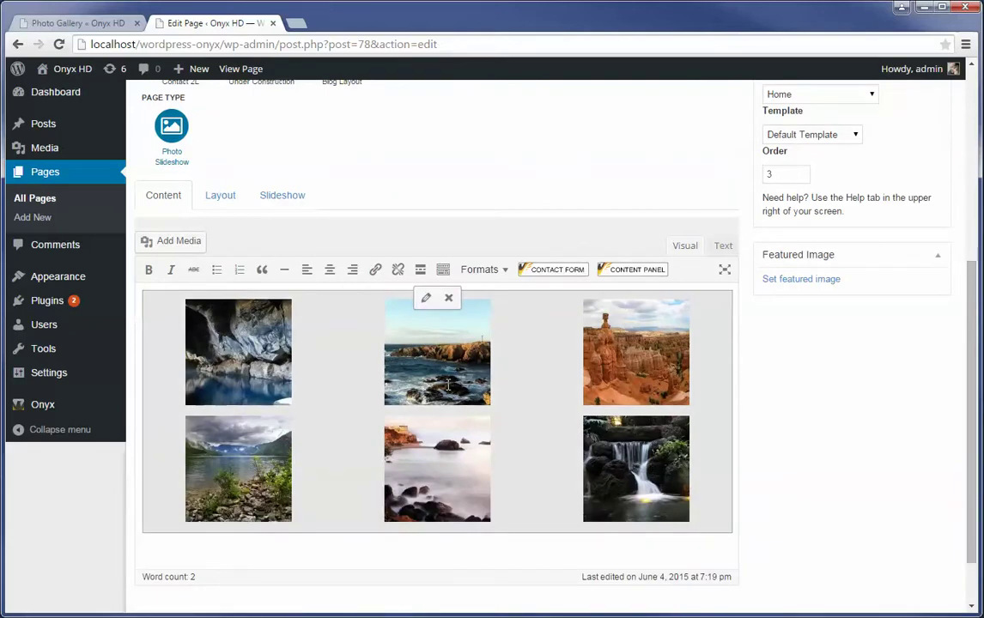
key(Delete)
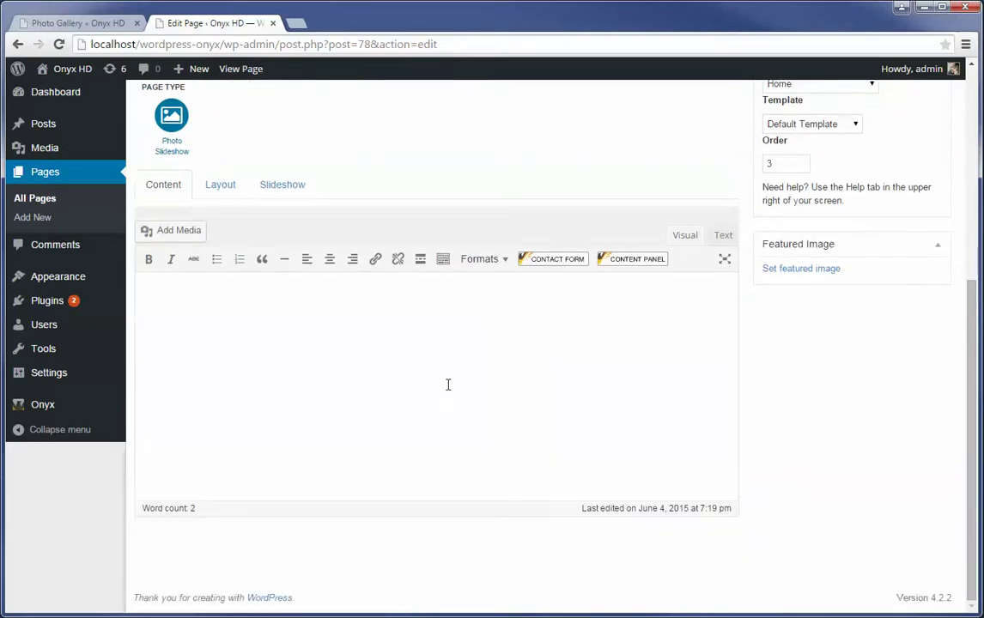
key(ctrl+z)
click(437, 305)
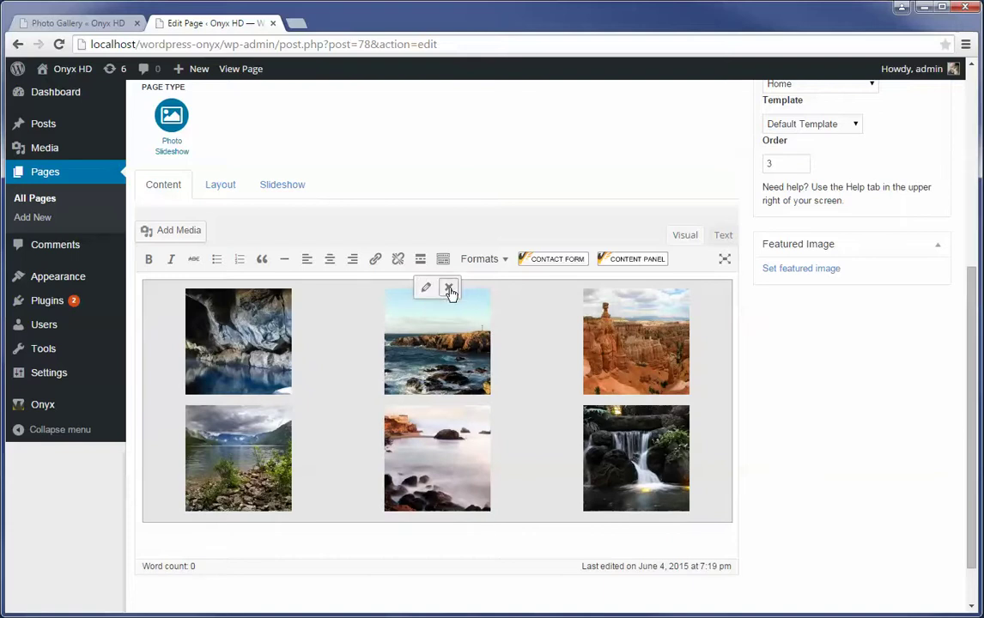
click(449, 287)
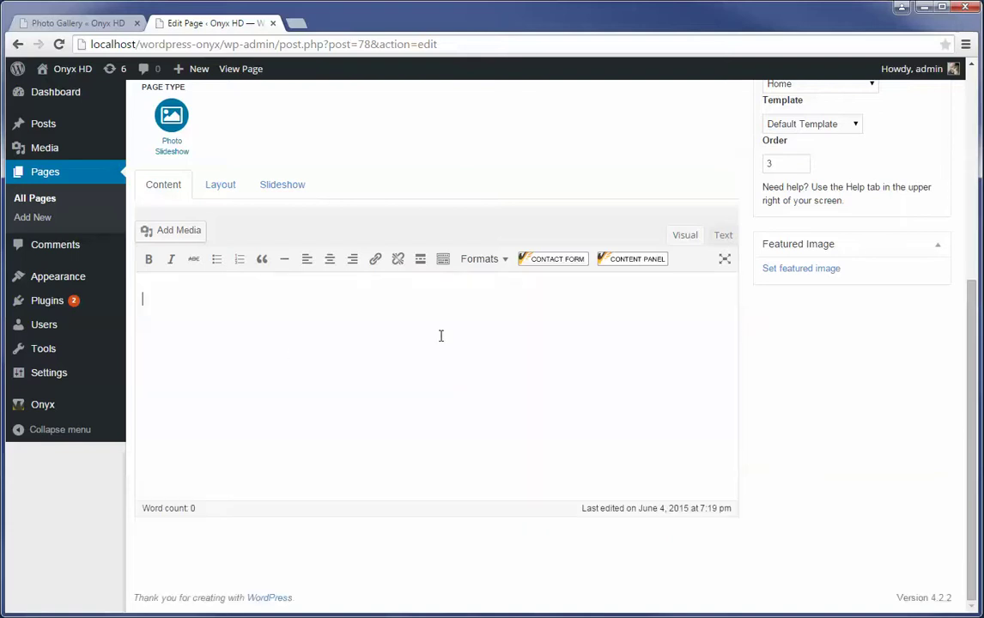
- Create a new gallery from the bridge, autumn benches, scooter, canyon, café and waterfall images in the media library
click(163, 230)
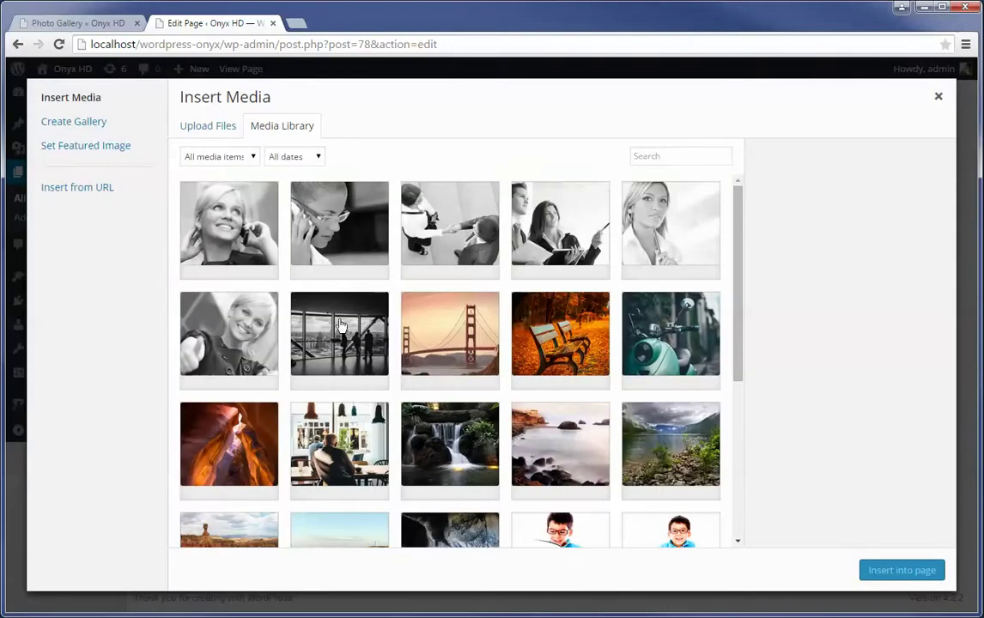
click(410, 331)
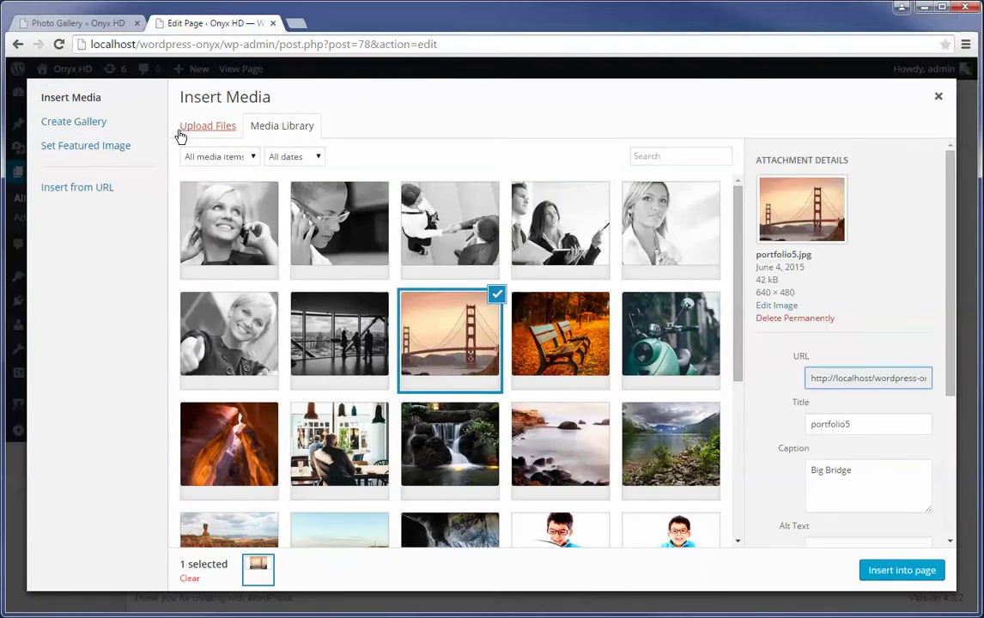
click(99, 127)
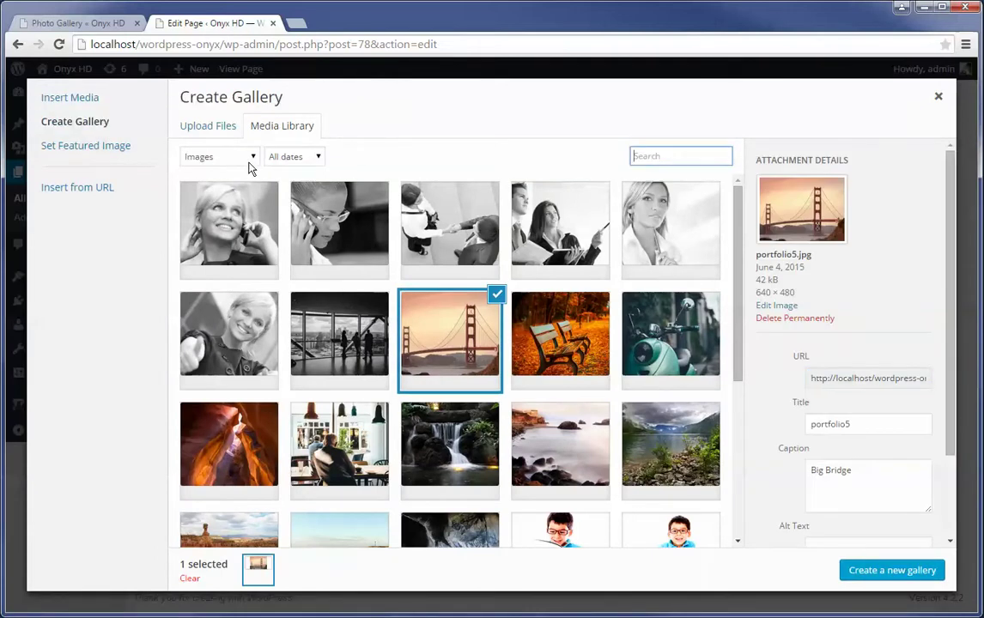
click(545, 352)
click(640, 345)
click(229, 439)
click(339, 442)
click(443, 457)
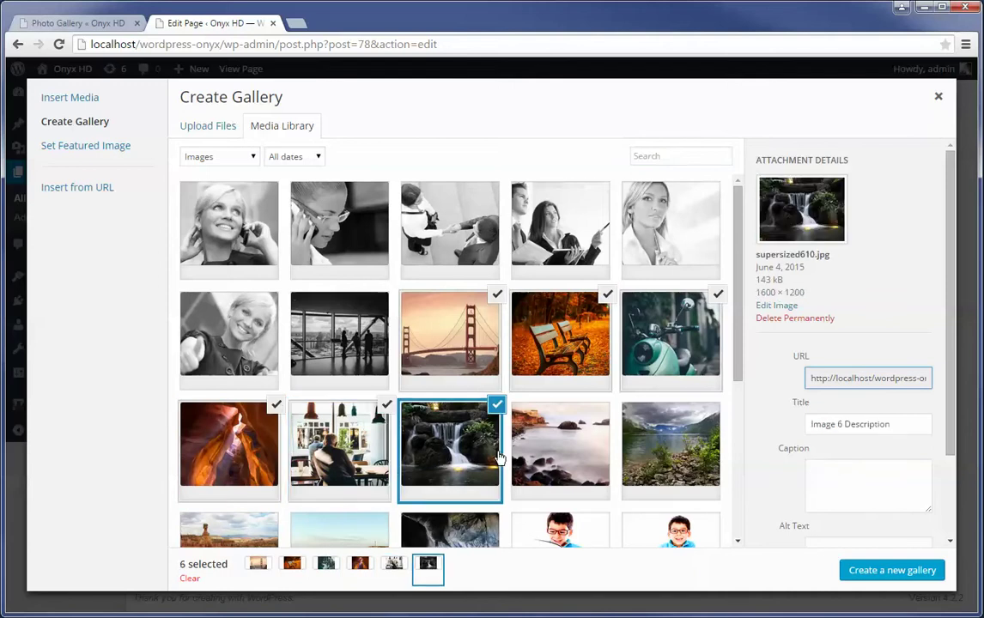
click(920, 582)
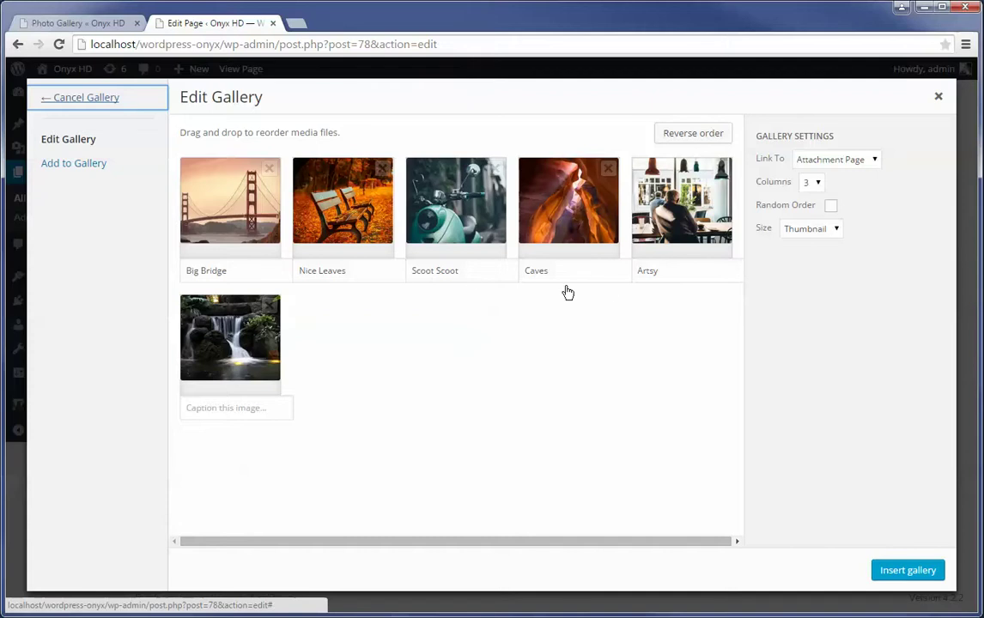
- Caption the waterfall image "Waterfall!!!!!" and insert the gallery into the page
click(233, 411)
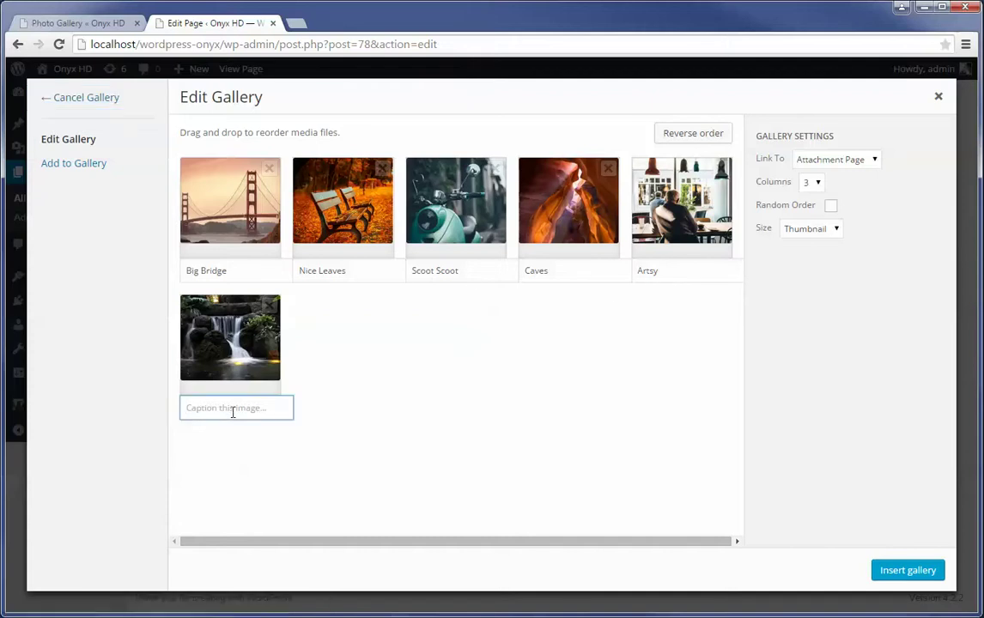
text(Waterfall!!!!!)
click(903, 570)
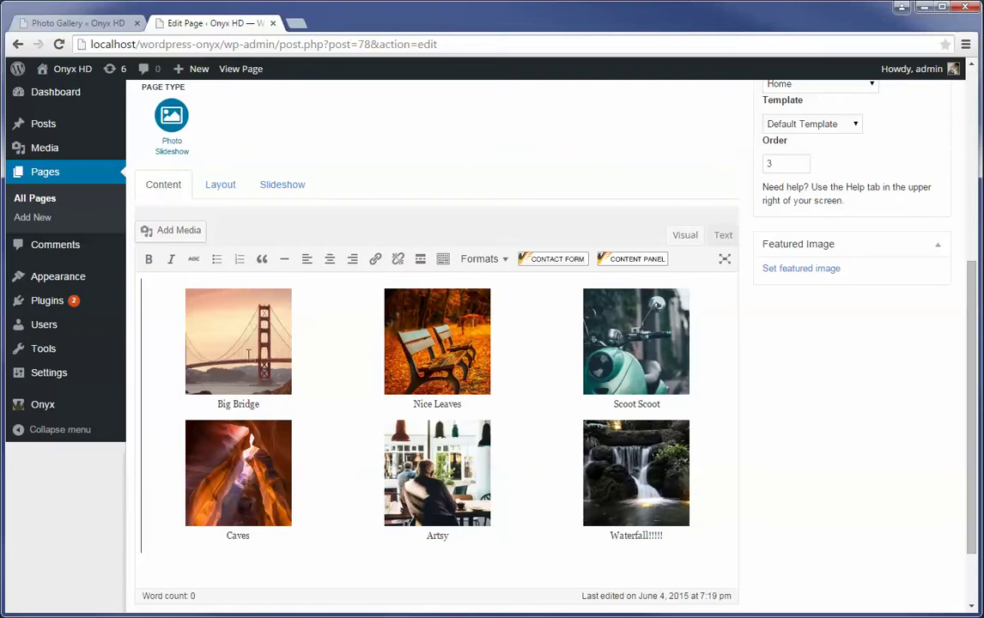
- Examine the gallery's shortcode in the content's text view, comparing it with the visual view
click(723, 235)
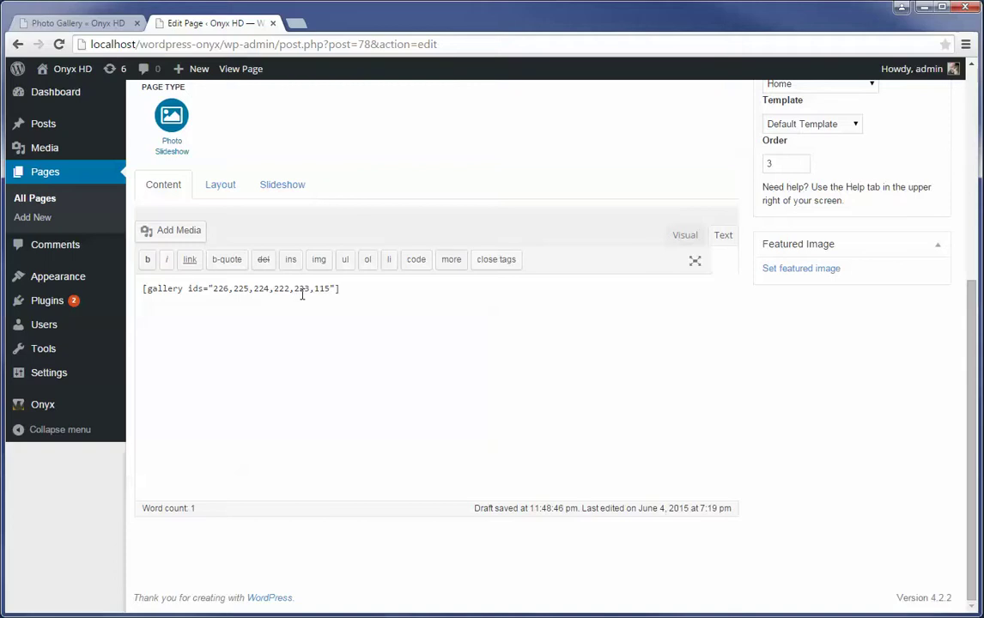
click(685, 236)
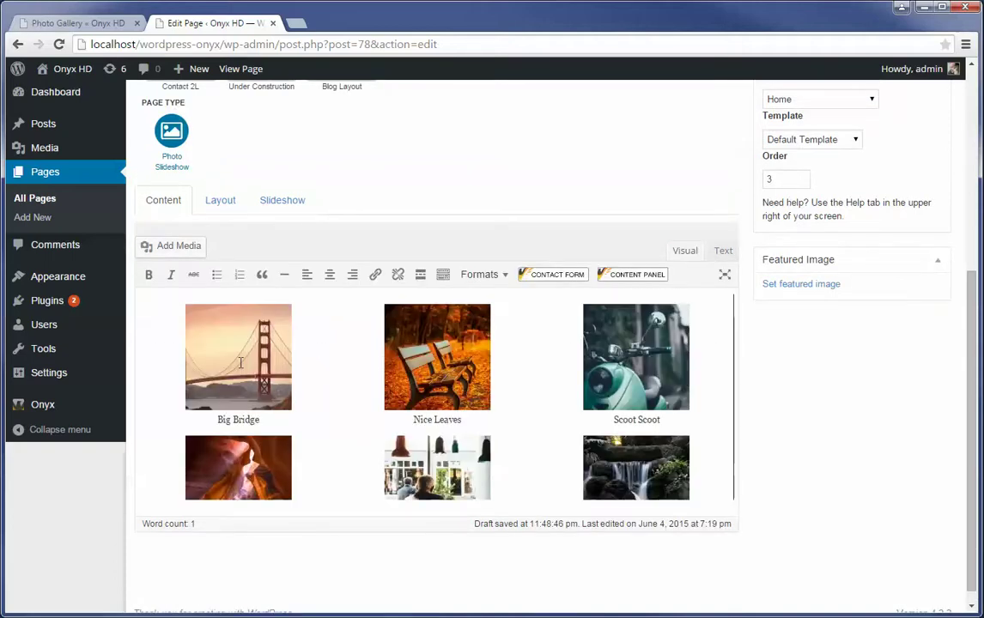
click(556, 353)
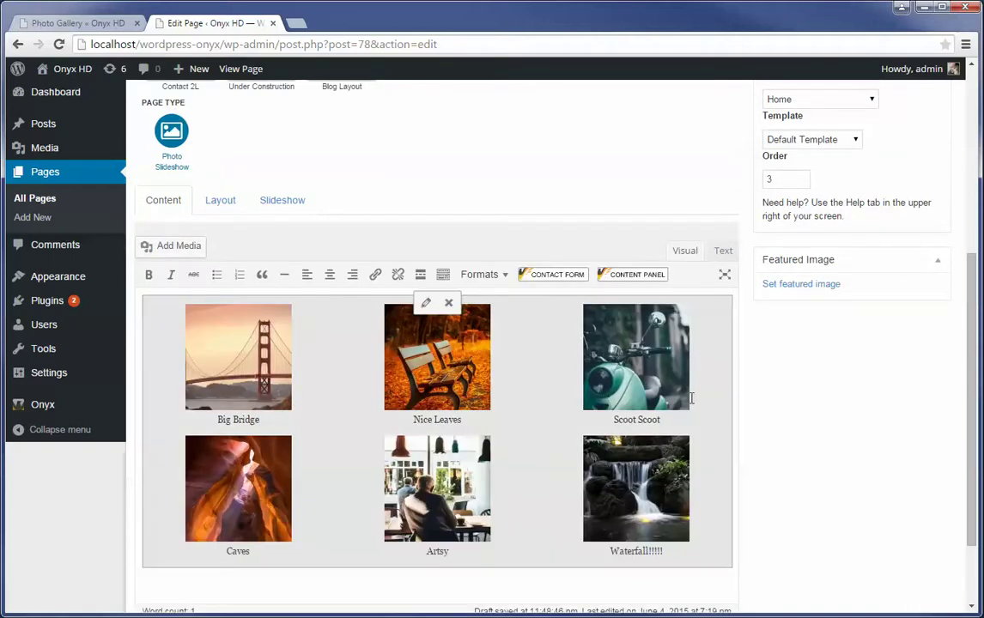
click(723, 253)
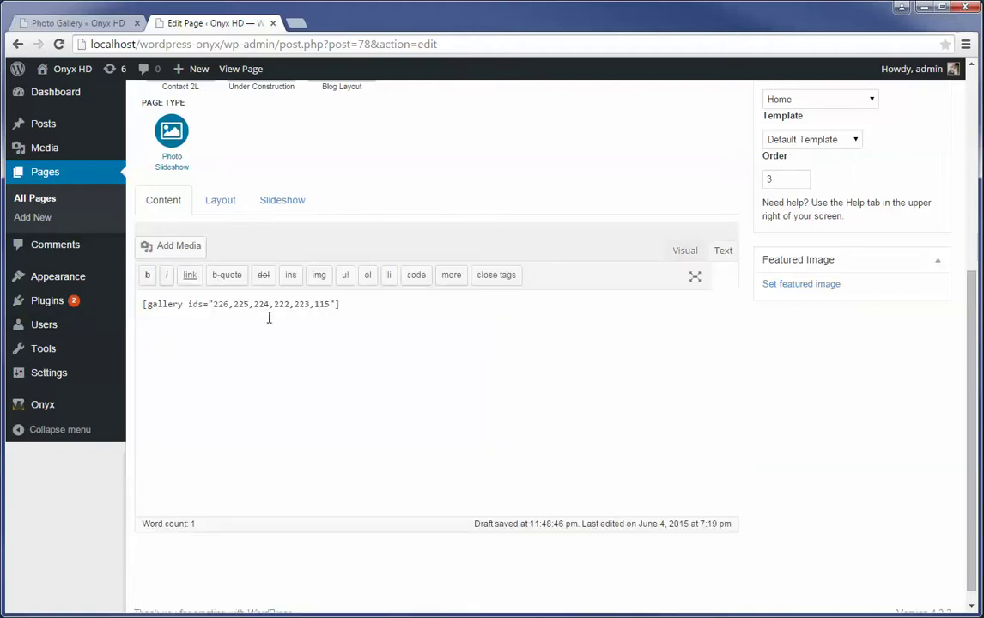
click(687, 252)
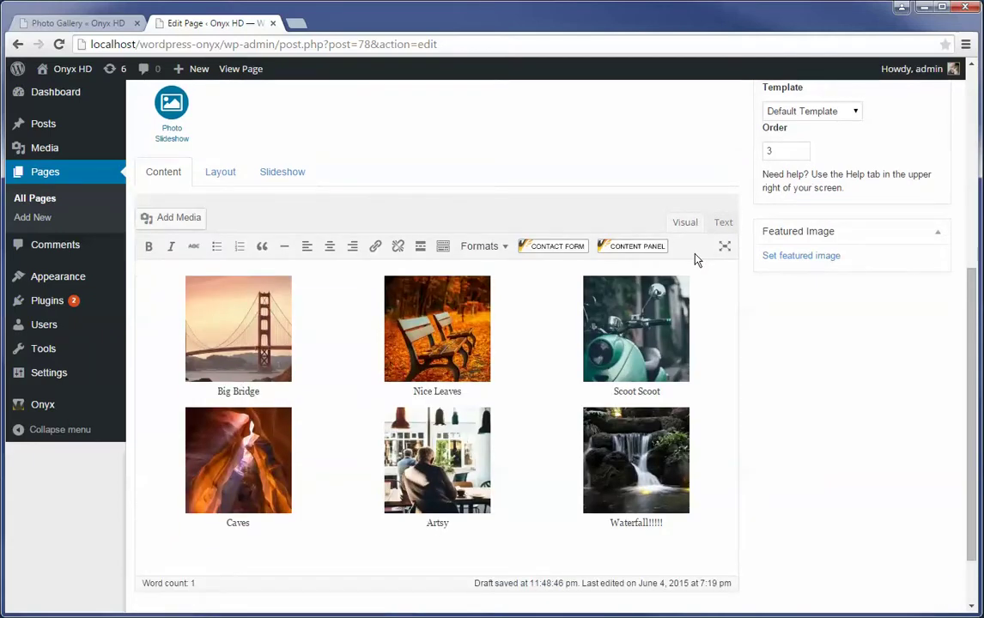
- Review the slideshow's slide interval, auto play, transition and transition speed options
click(292, 179)
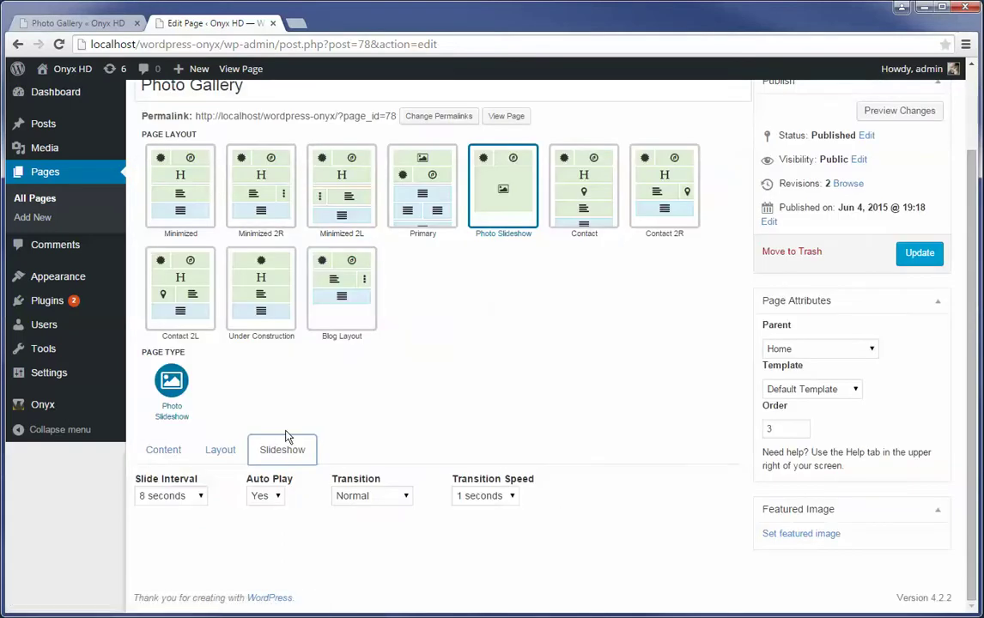
click(182, 502)
click(182, 501)
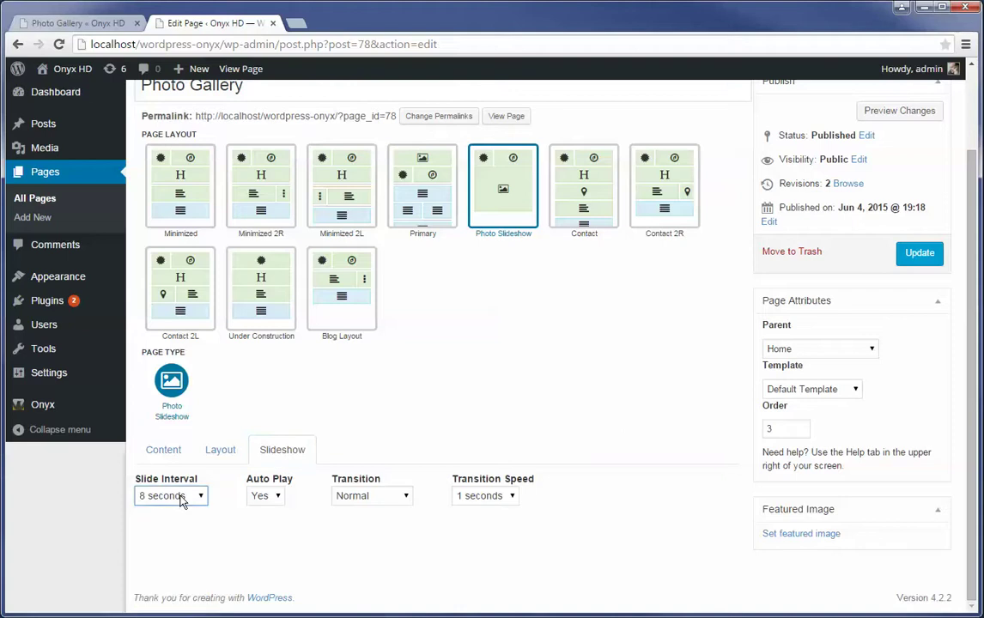
click(279, 504)
click(271, 511)
click(370, 498)
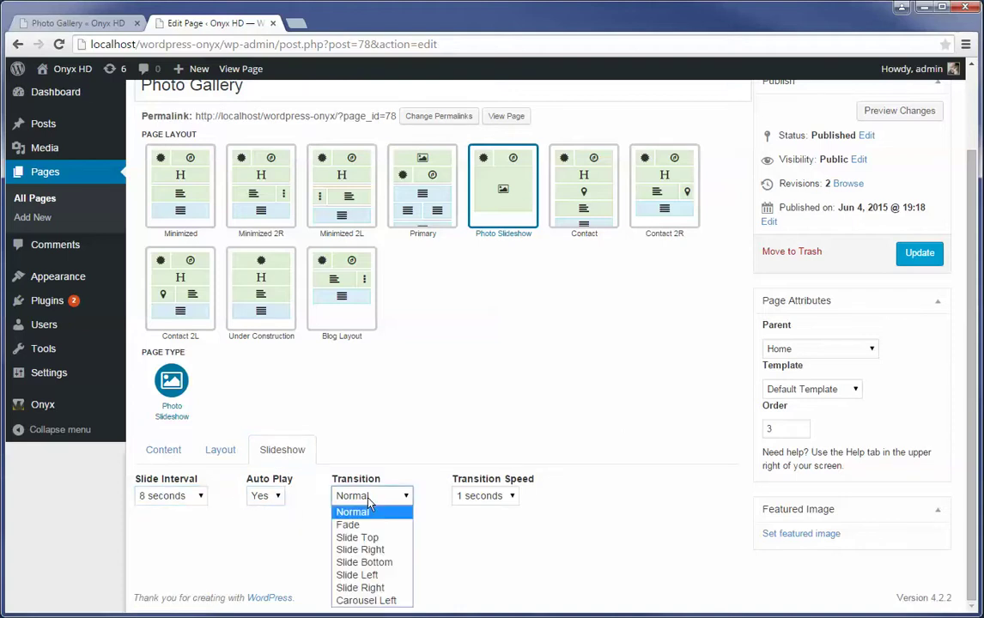
click(369, 505)
click(483, 503)
click(481, 511)
- Update the page, reload the live Photo Gallery page and show the slideshow's sixth slide
click(919, 252)
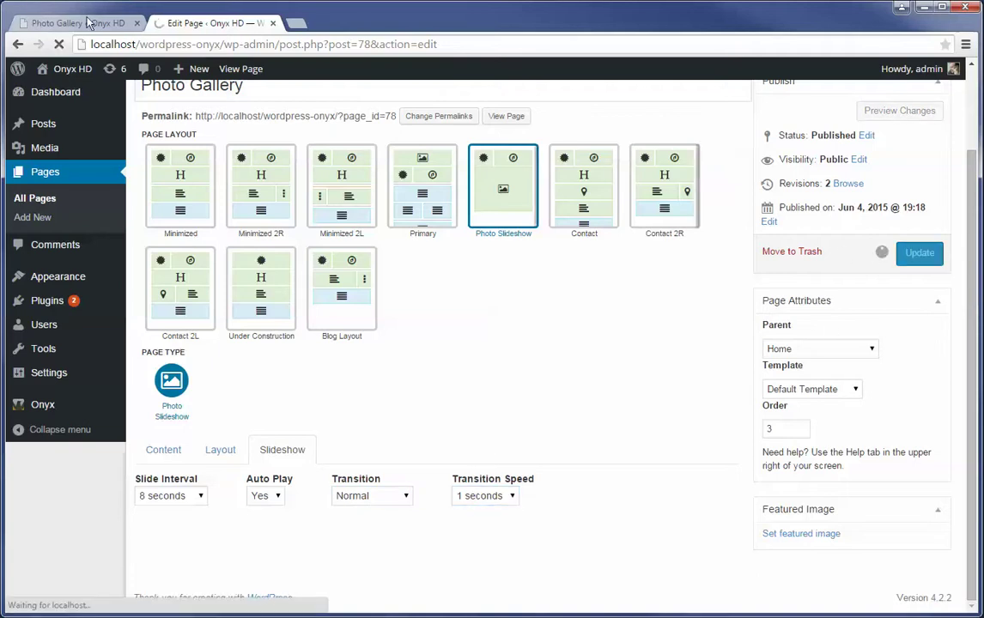
click(107, 26)
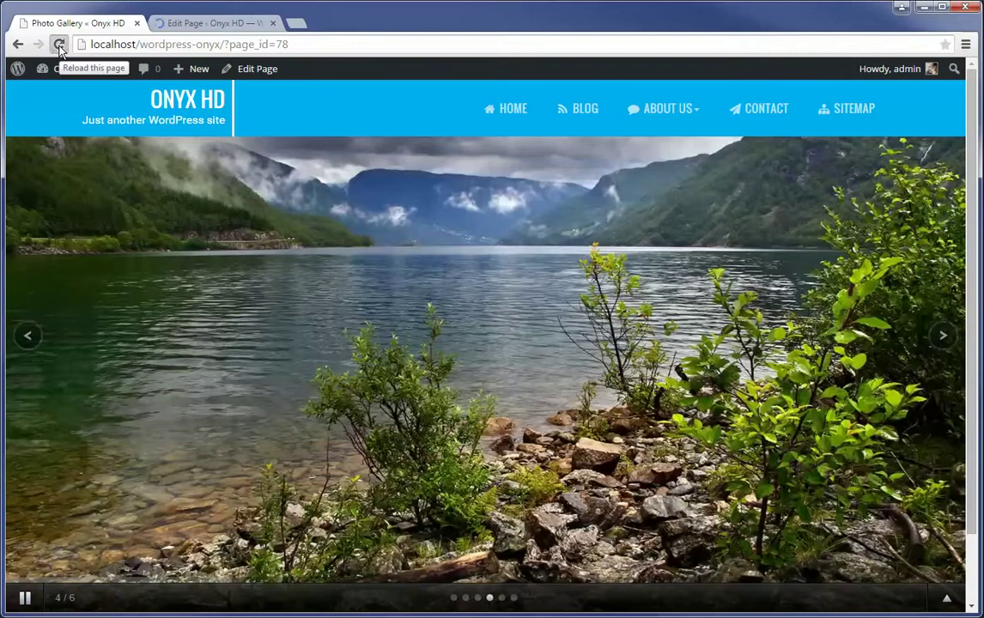
click(60, 45)
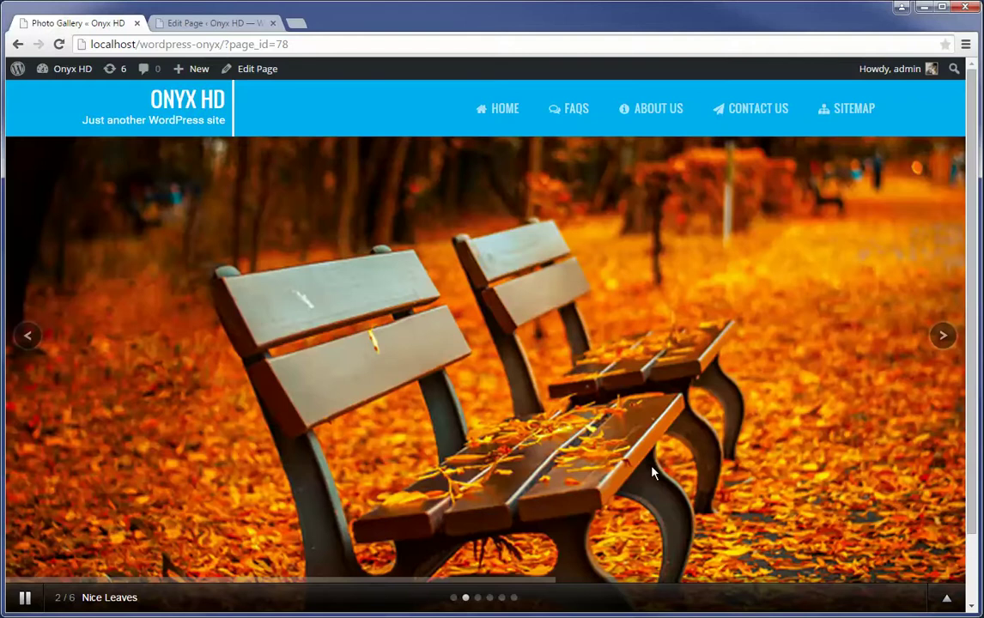
click(513, 598)
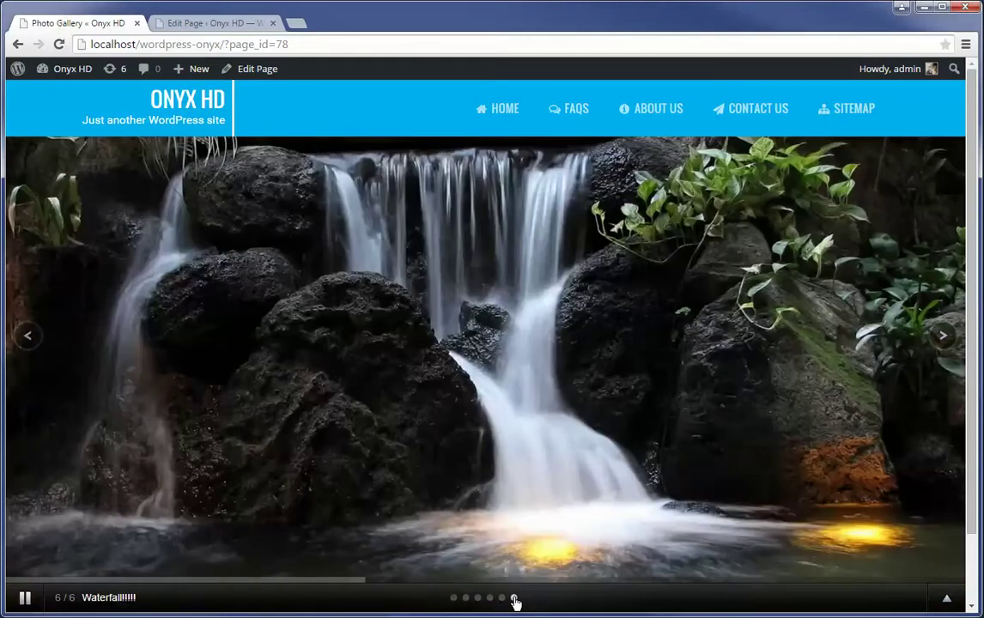